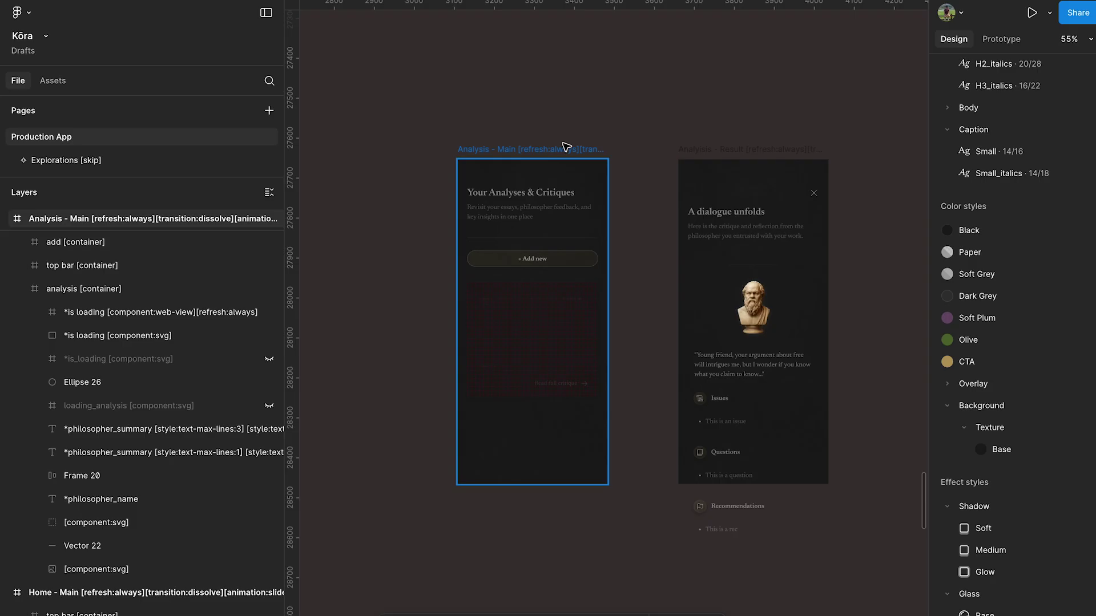
Select the analysis container in the Analysis - Main frame and compare its web-view and SVG "*is loading" layers
click(563, 149)
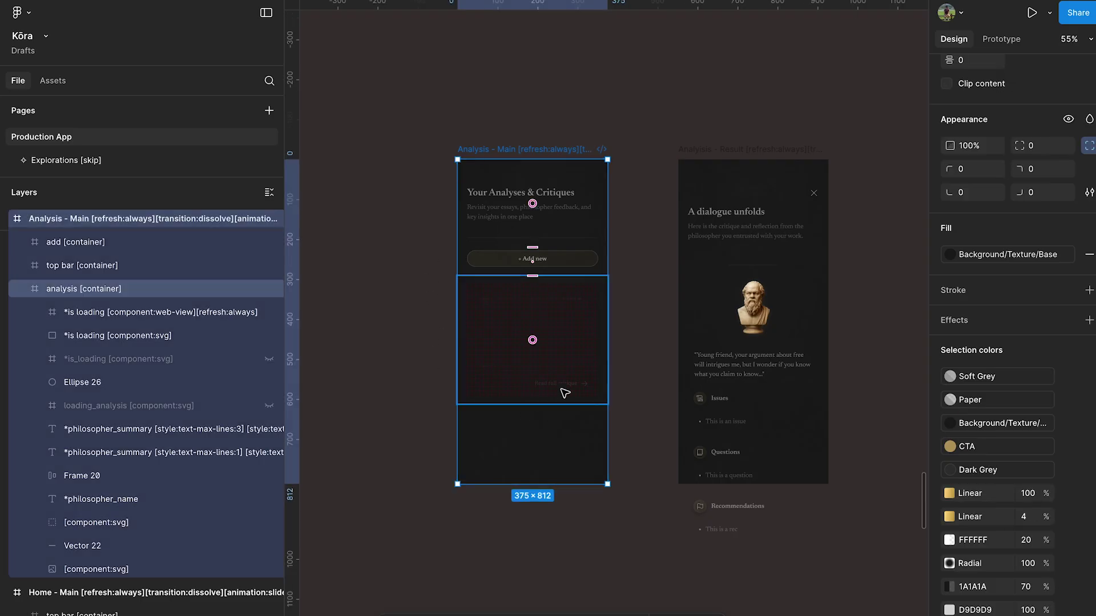
click(528, 323)
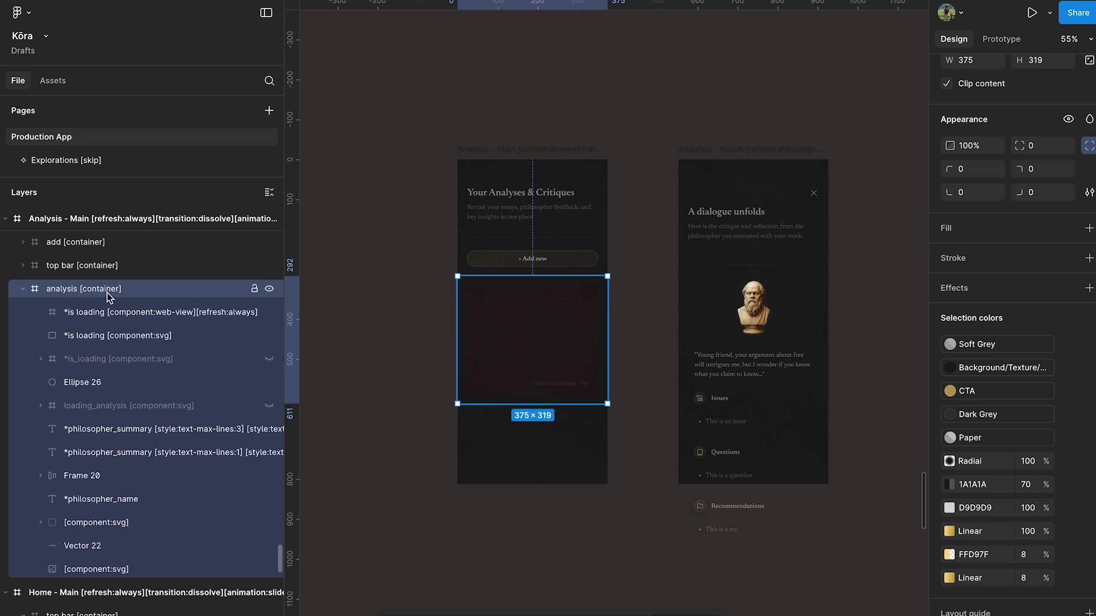
click(84, 335)
click(78, 318)
click(79, 336)
click(80, 315)
click(79, 337)
click(78, 315)
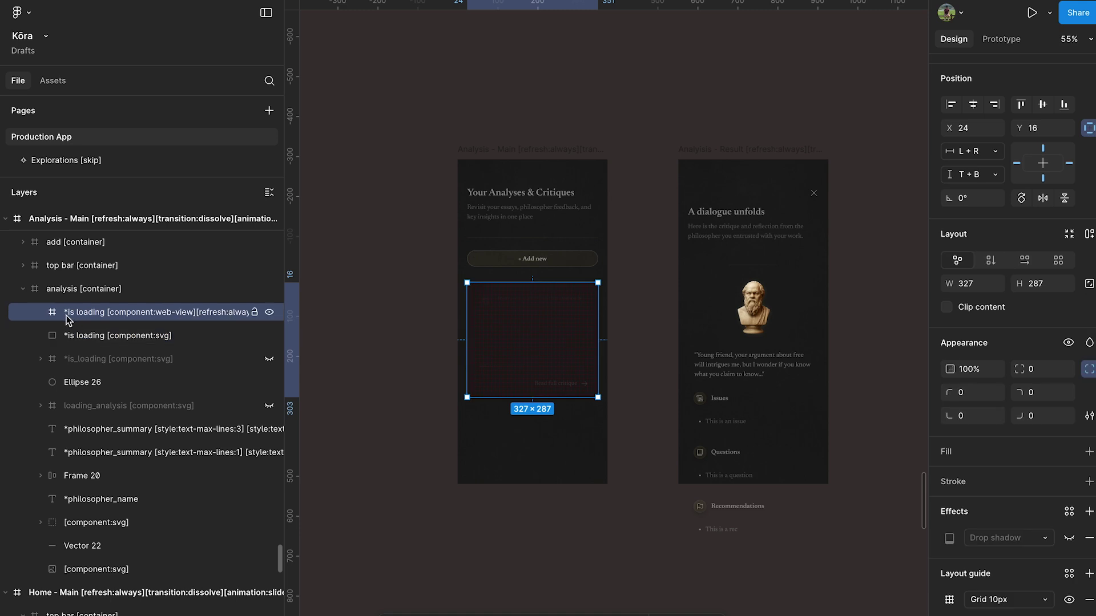
click(160, 343)
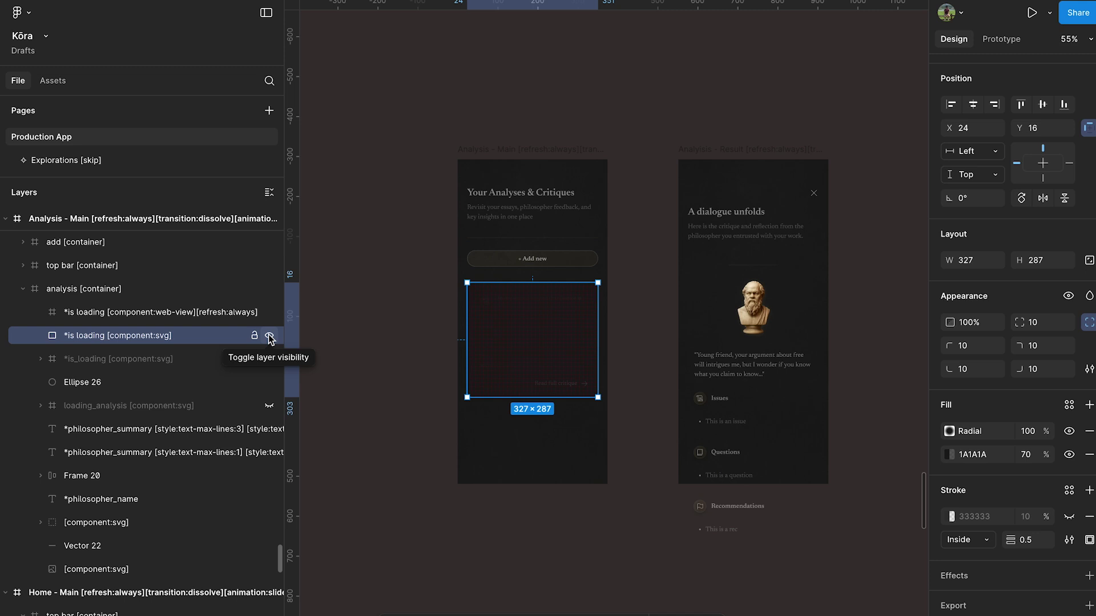
Select the upper "*is loading" layer and examine its component:web-view and refresh:always tags
click(181, 314)
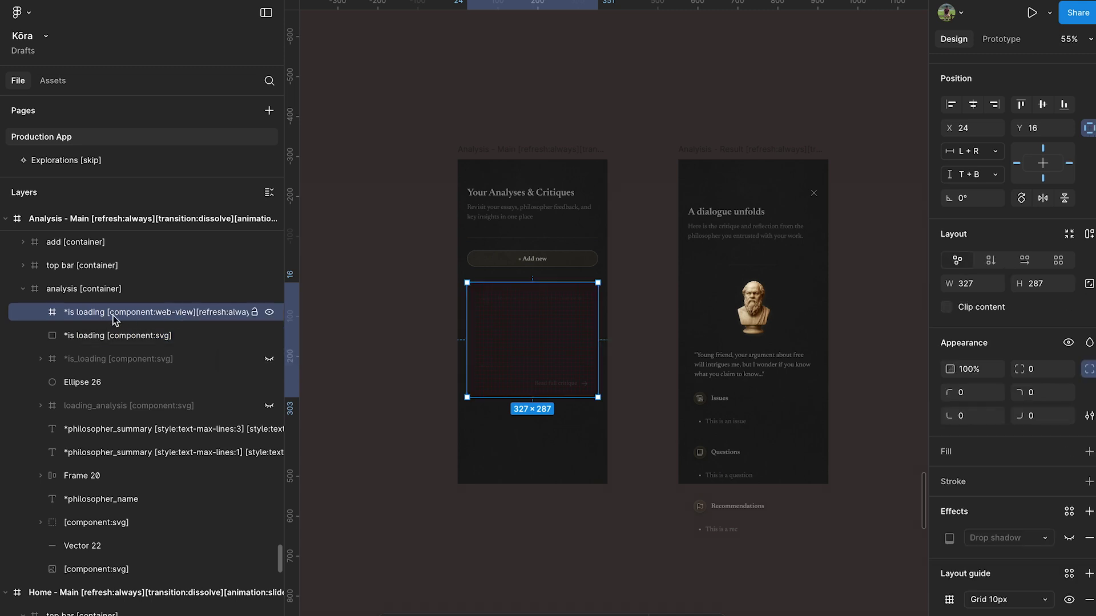
double_click(117, 318)
click(142, 318)
click(196, 314)
drag(197, 314, 109, 320)
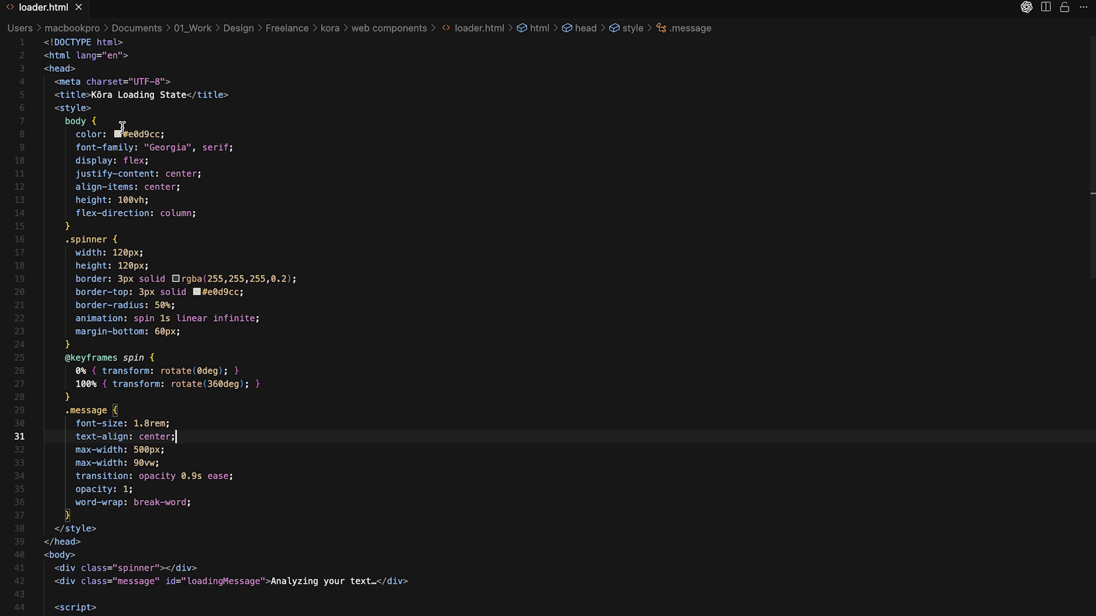
Switch to loader.html in the code editor and review its spinner styles, message styles and script
scroll(122, 127, down, 10)
scroll(166, 219, up, 10)
scroll(199, 244, down, 18)
scroll(199, 245, up, 15)
scroll(200, 244, down, 8)
Examine the messages array in the loader.html script, highlighting the list and its individual loading texts
drag(359, 471, 80, 398)
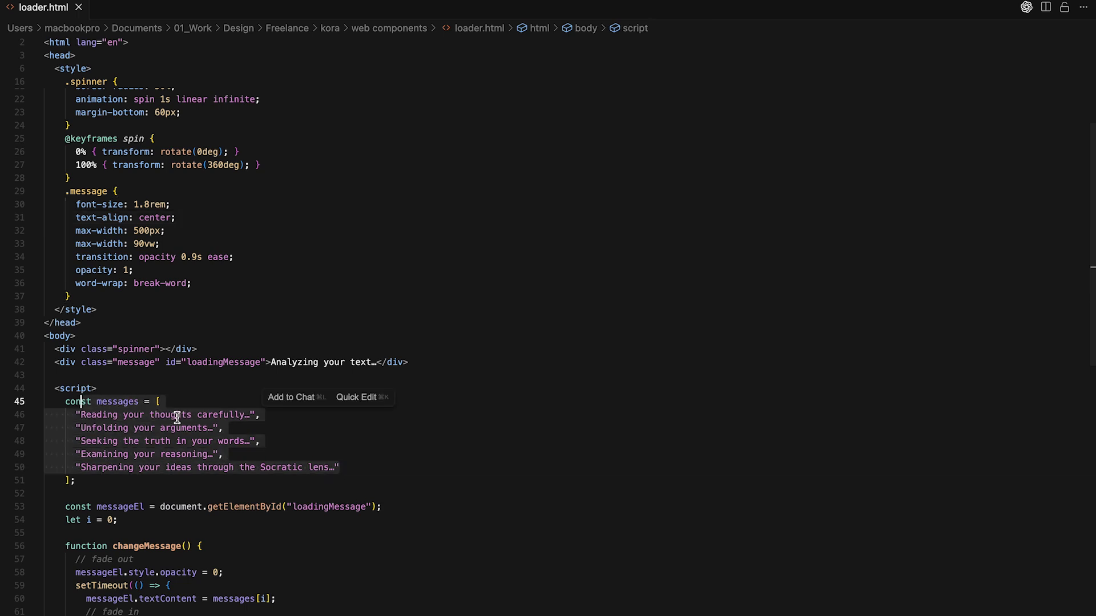
click(222, 471)
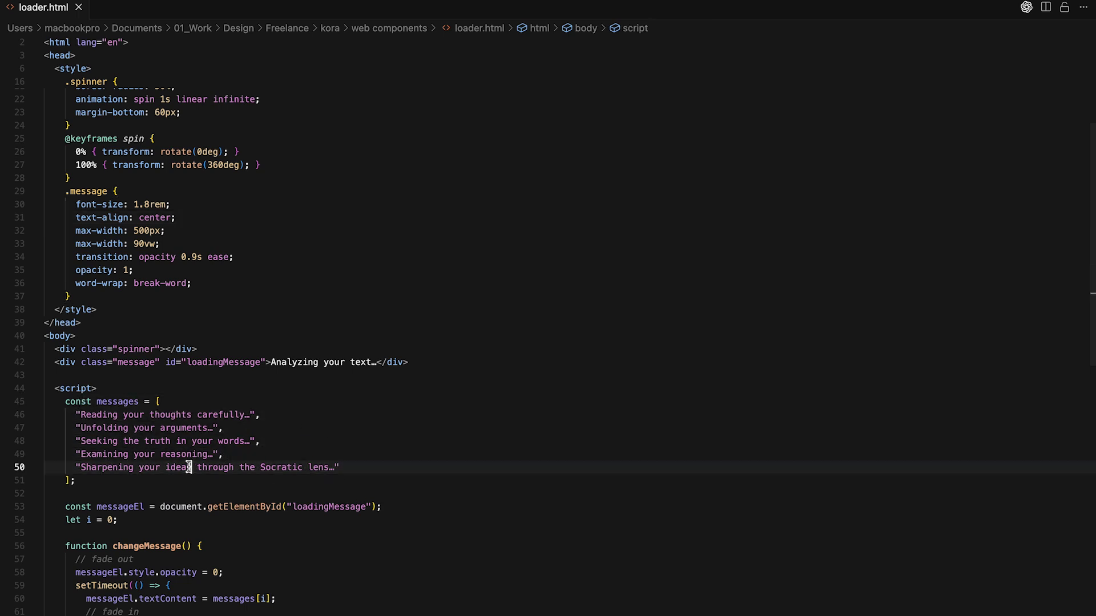
drag(80, 415, 234, 415)
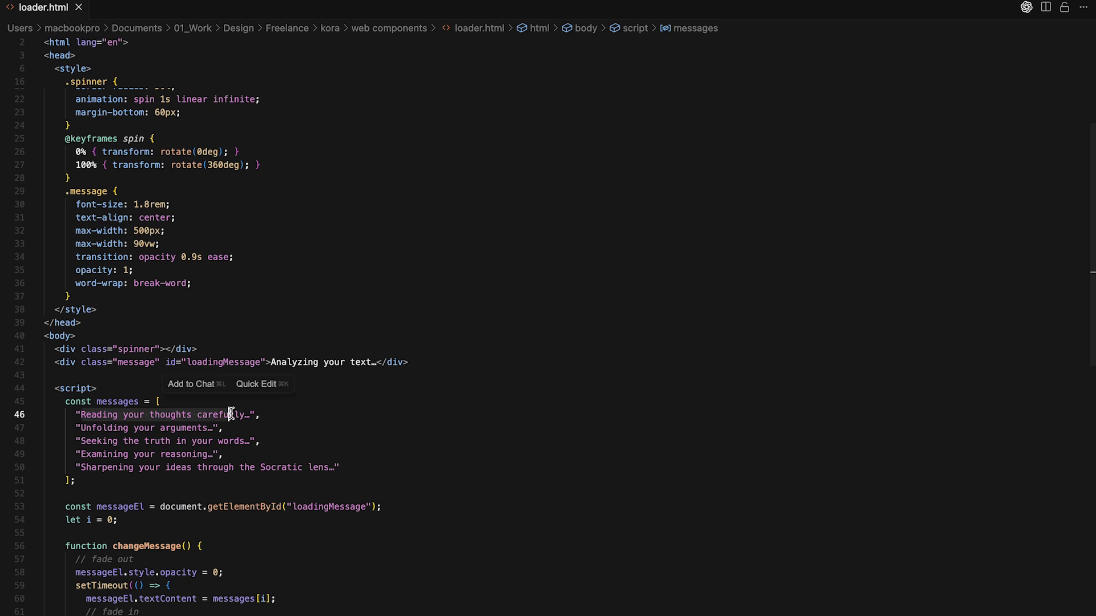
drag(81, 441, 250, 441)
click(160, 442)
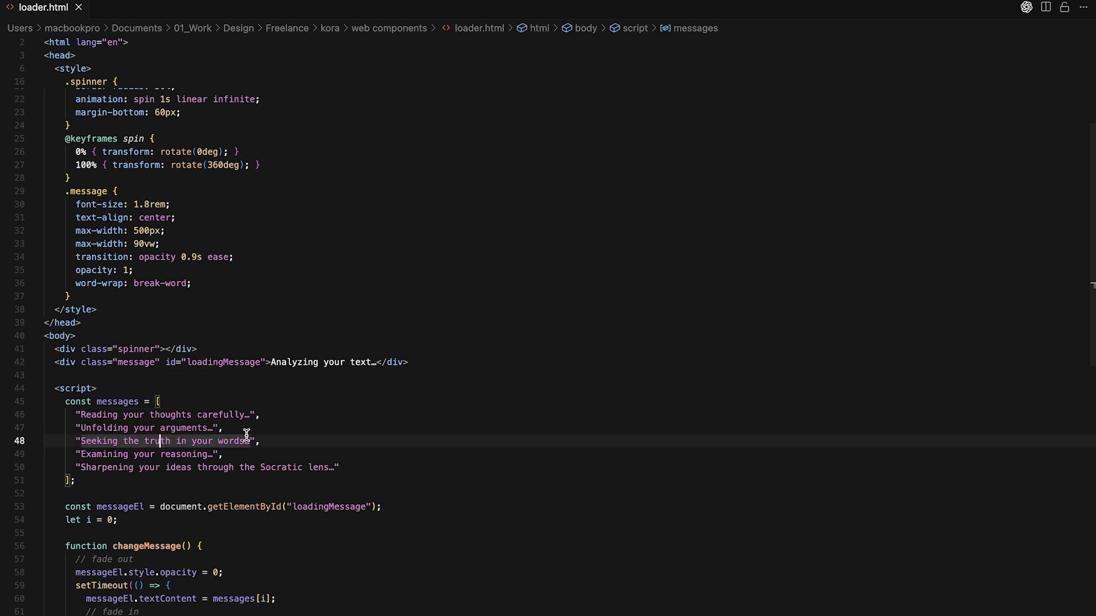
Select the entire code of loader.html
scroll(288, 444, up, 5)
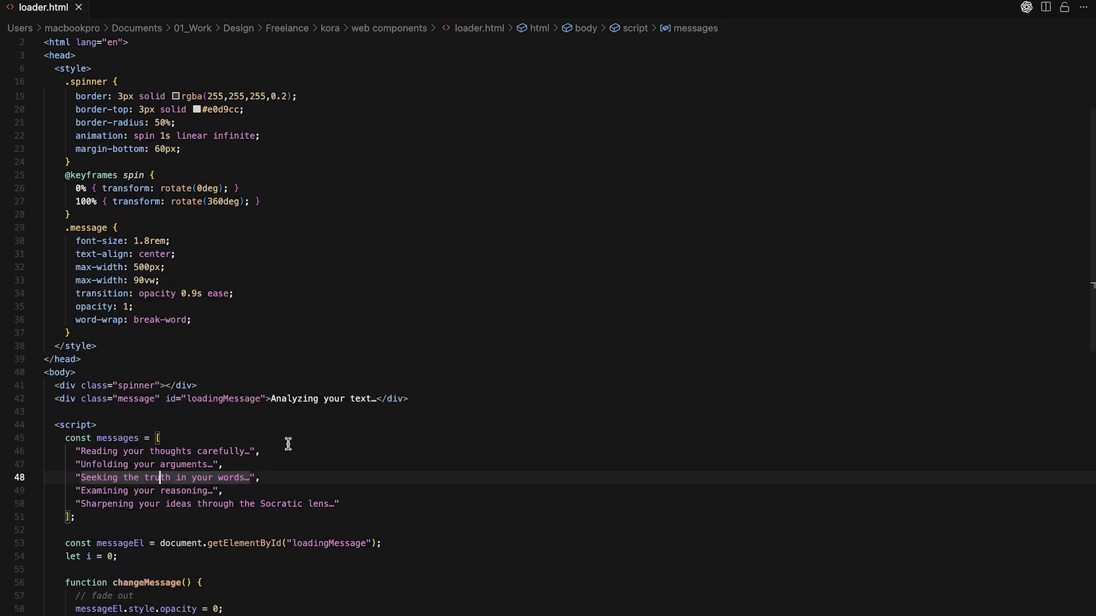
click(94, 67)
key(super+a)
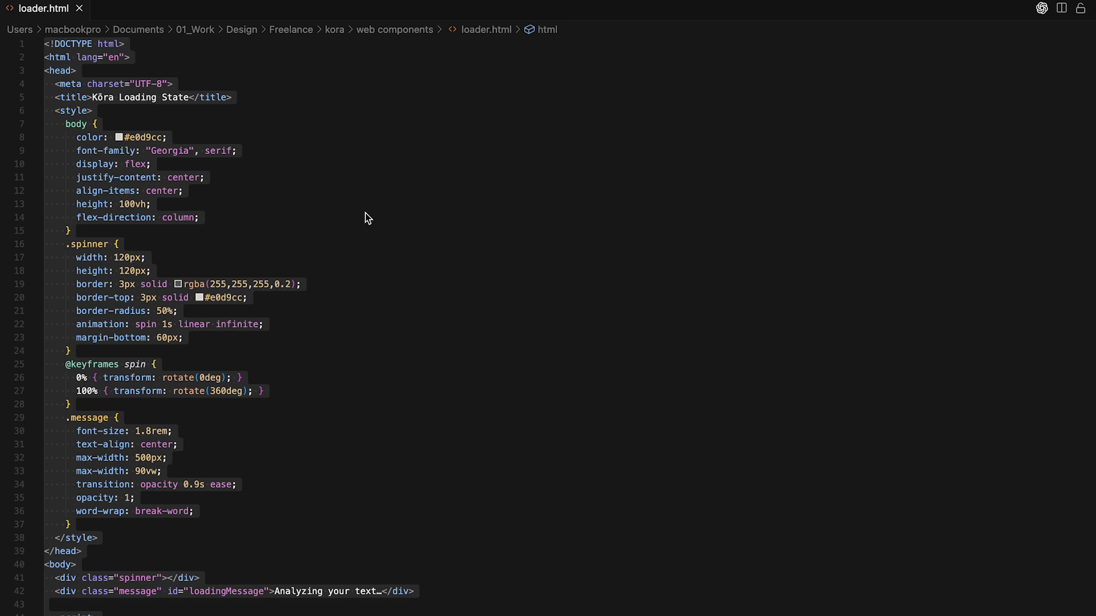
Switch to Bravo Studio, select the web-view loading element on the Analysis - Main screen, and filter the elements by "*is"
key(ctrl+Left)
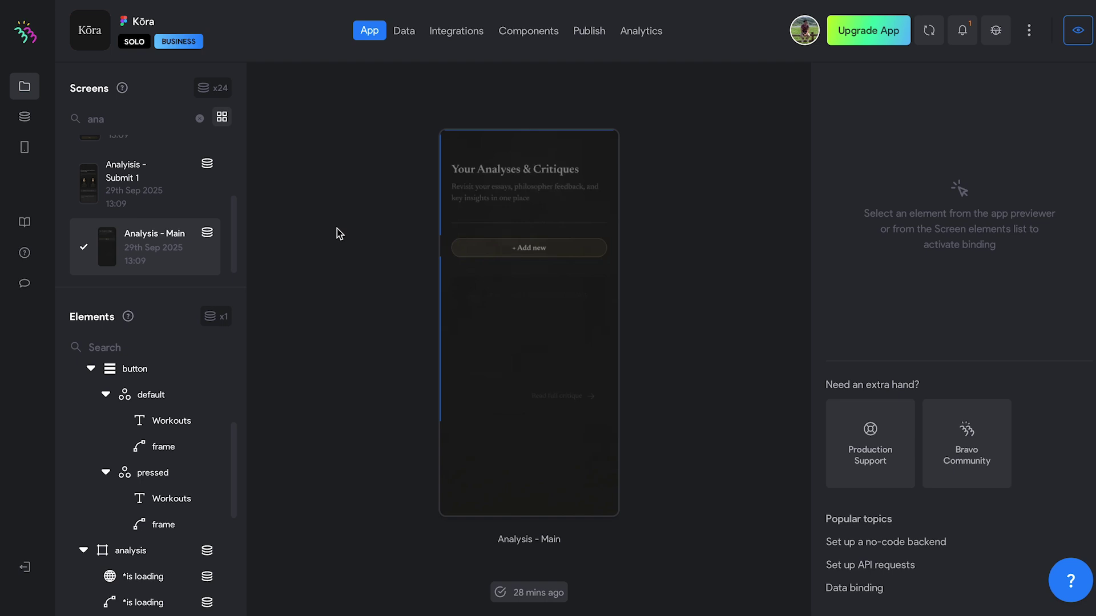
click(530, 335)
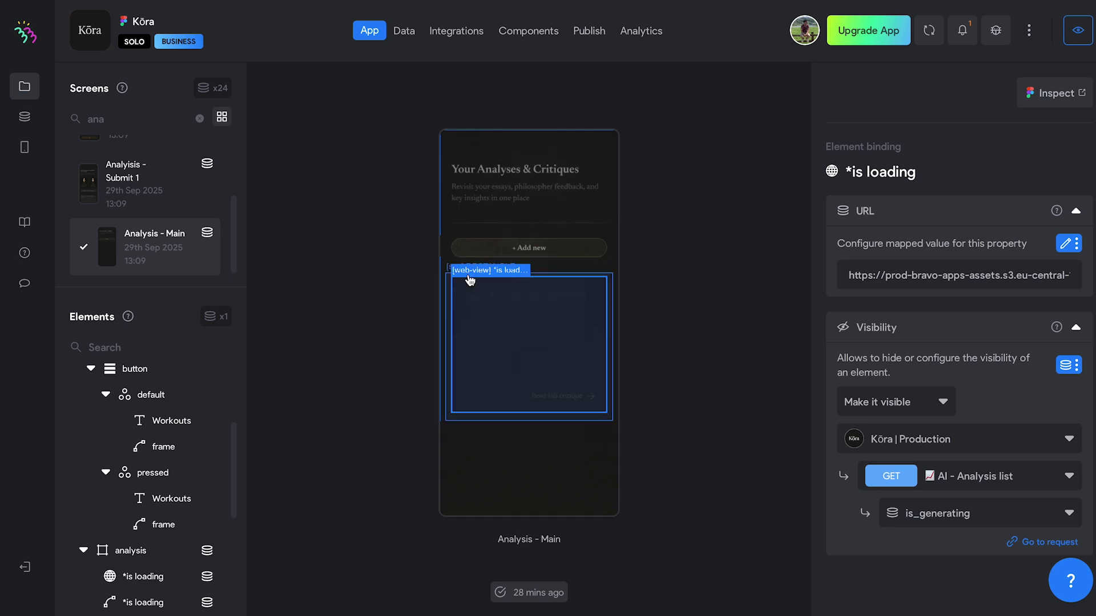
click(139, 347)
text(*is)
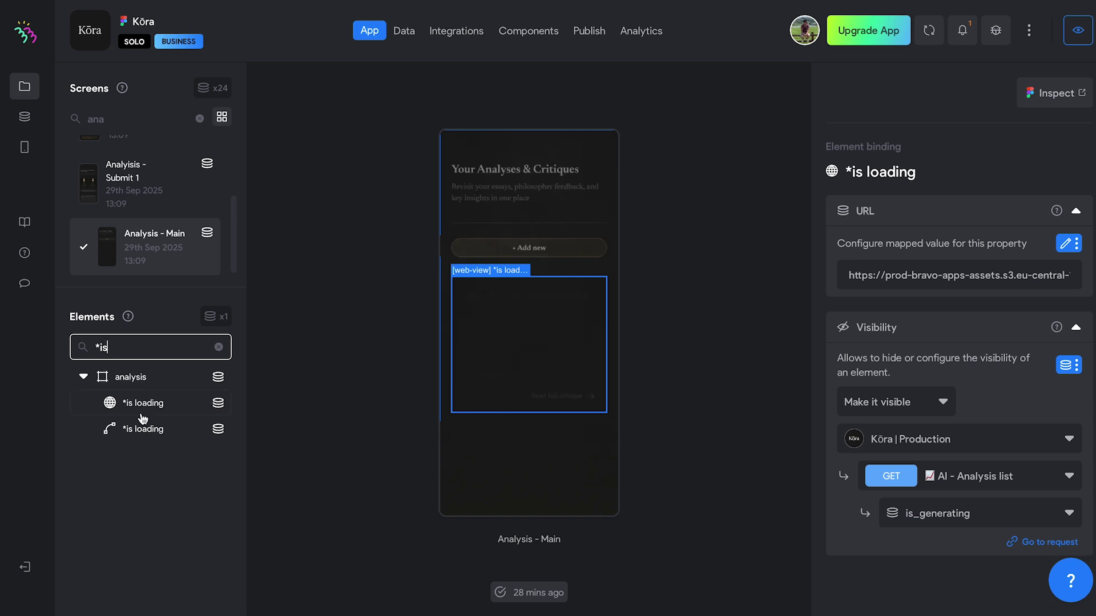
Select the SVG "*is loading" element and examine its image and visibility bindings
click(165, 427)
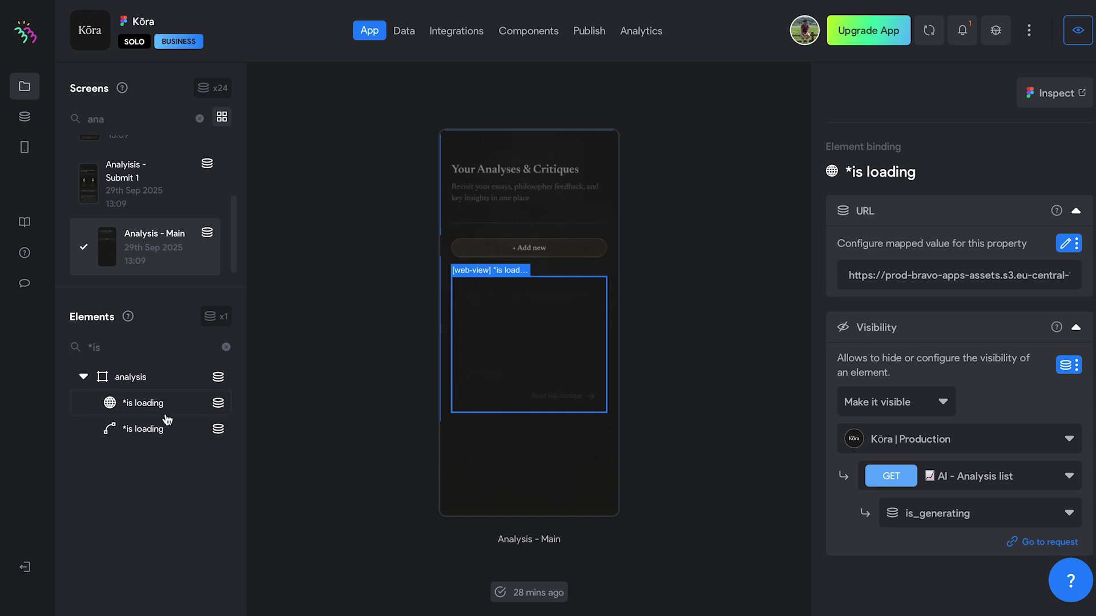
click(175, 407)
click(176, 428)
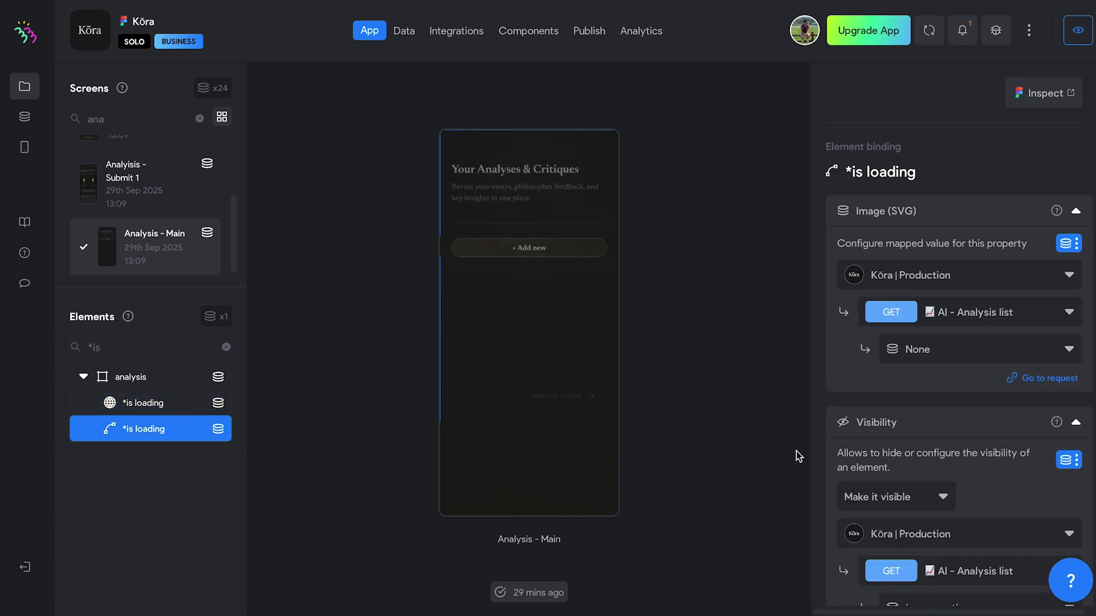
scroll(1036, 422, down, 1)
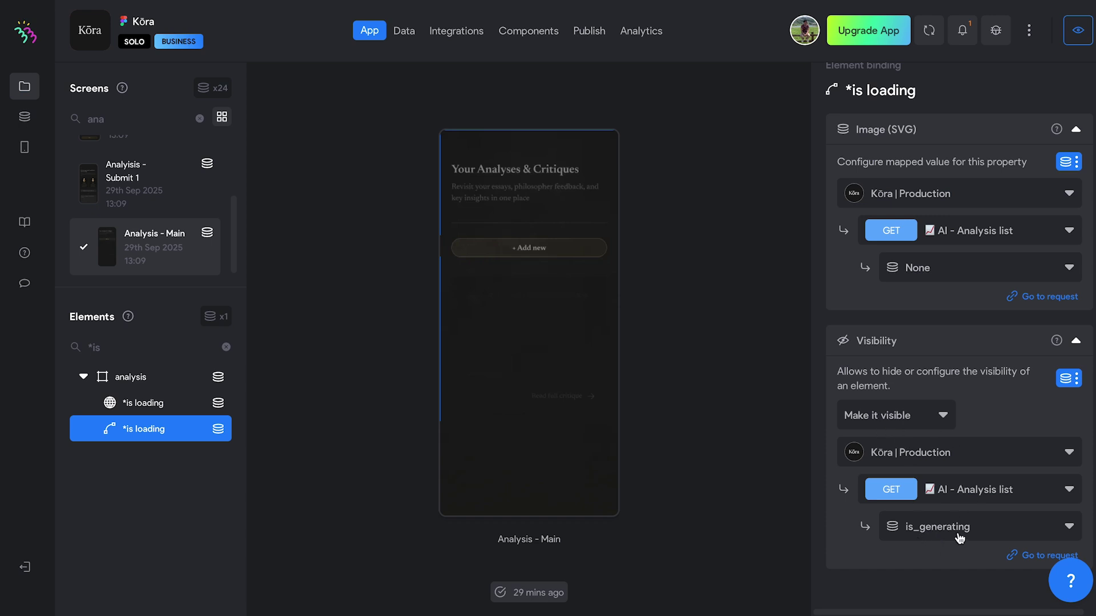
Compare the bindings of both "*is loading" elements, ending on the URL and visibility settings of the web-view one
click(145, 403)
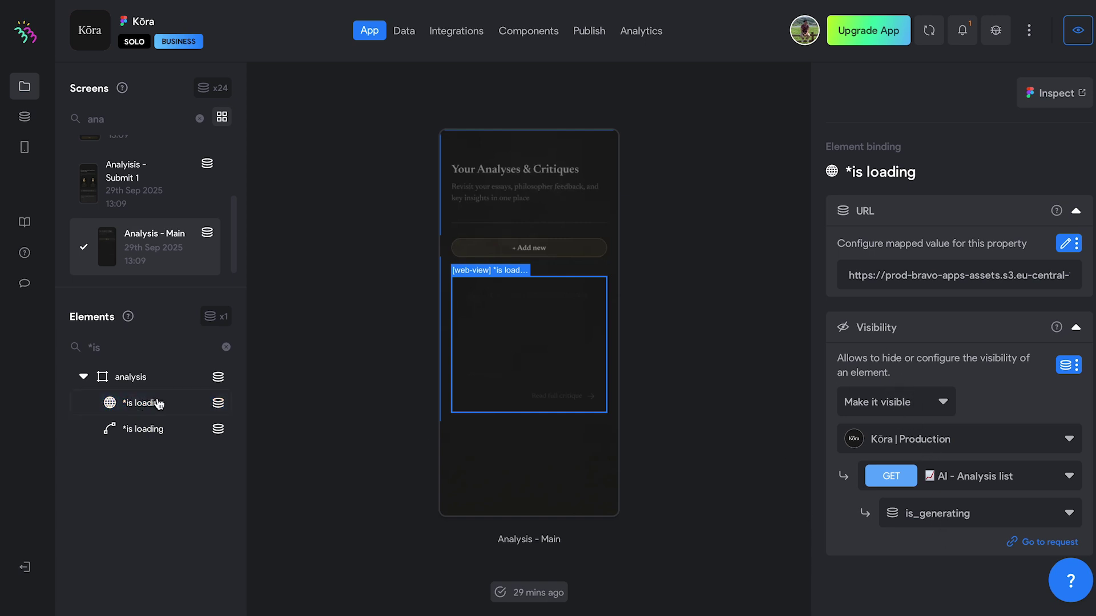
click(164, 429)
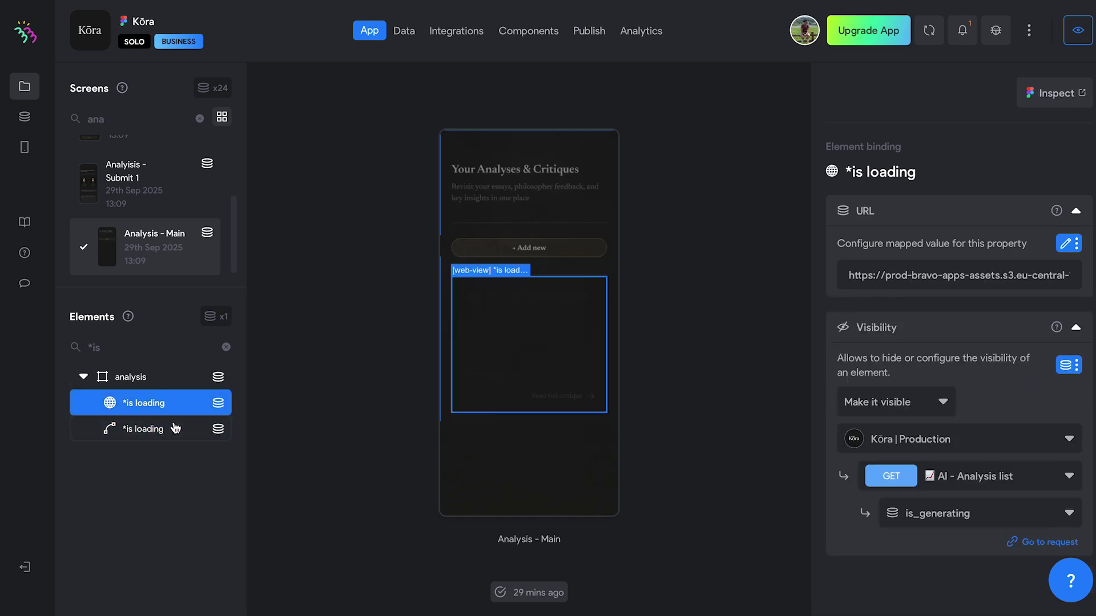
click(172, 406)
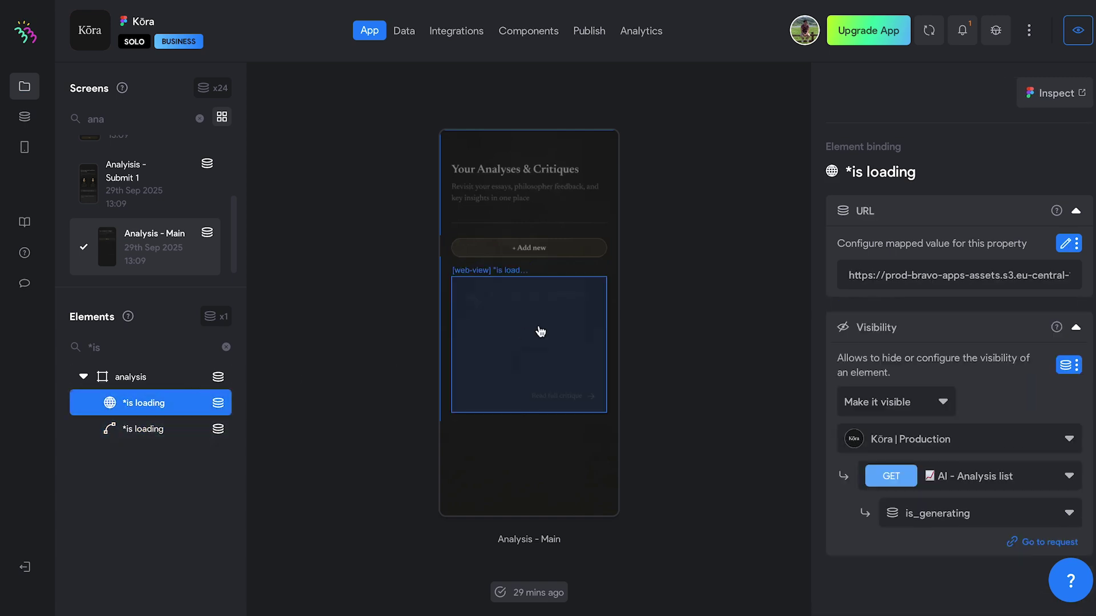
click(540, 331)
click(110, 406)
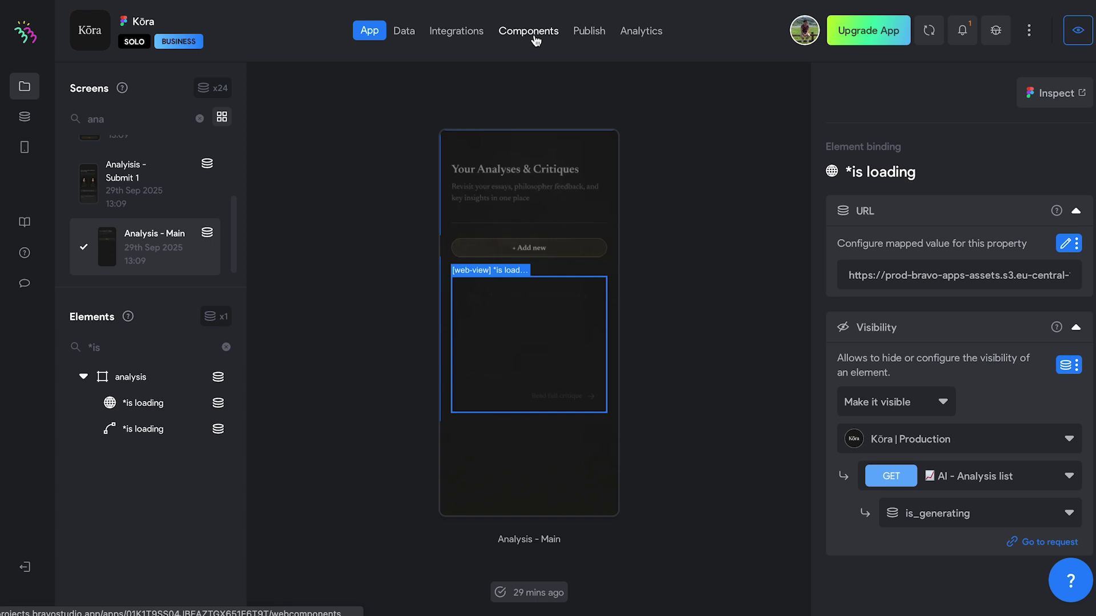
Open the Loader component in the project's web components and select all of its HTML code
click(535, 40)
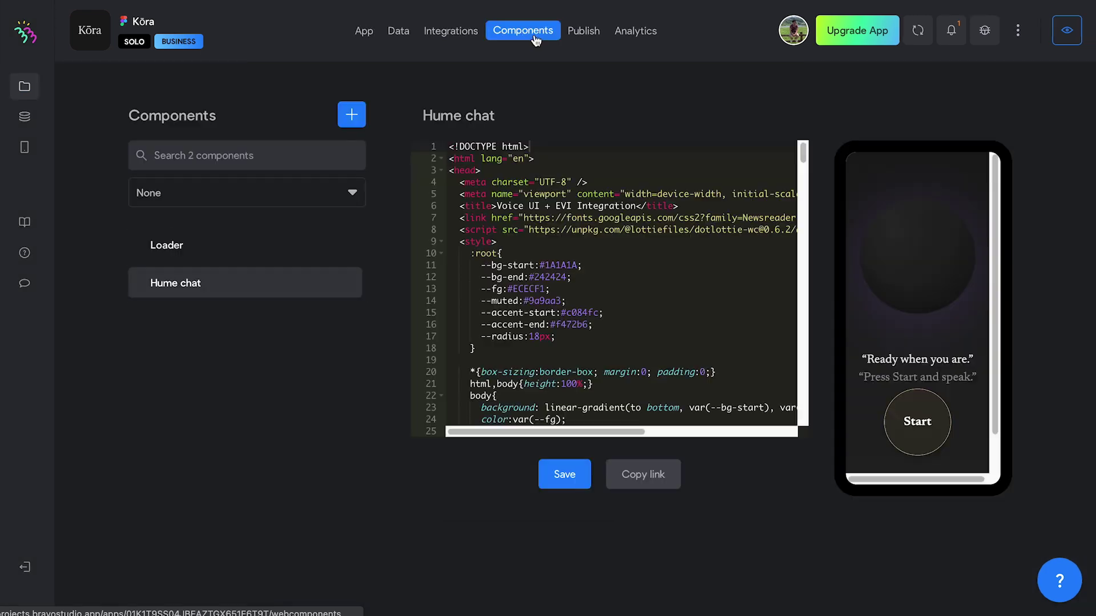
click(227, 253)
click(465, 158)
drag(450, 146, 669, 264)
key(ctrl+Right)
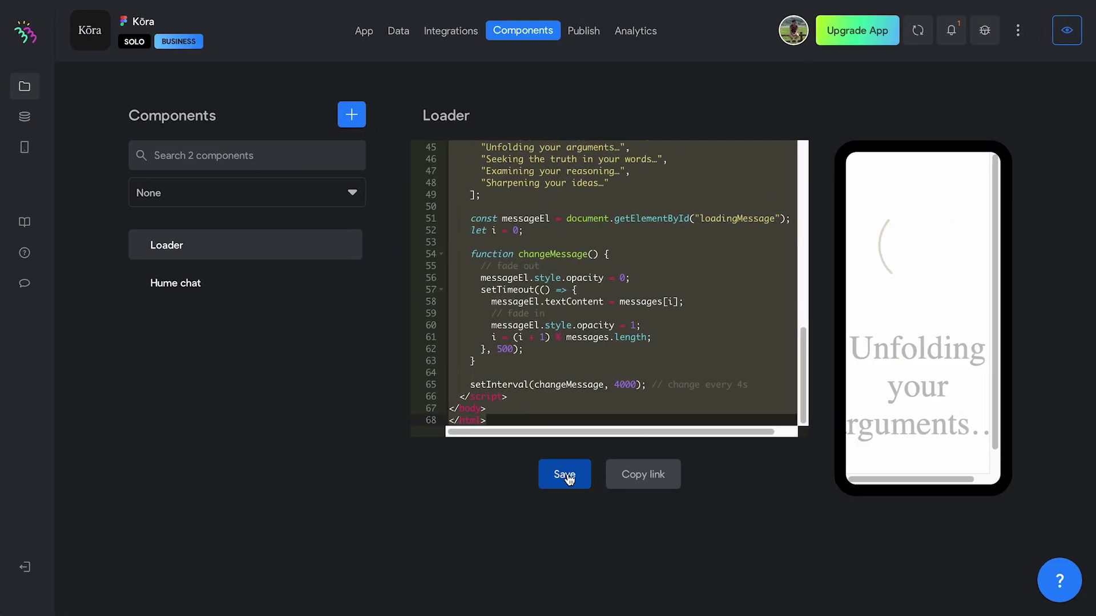
Return to the app's screens and check the loading card on the Your Analyses & Critiques screen on the phone
click(362, 31)
click(911, 274)
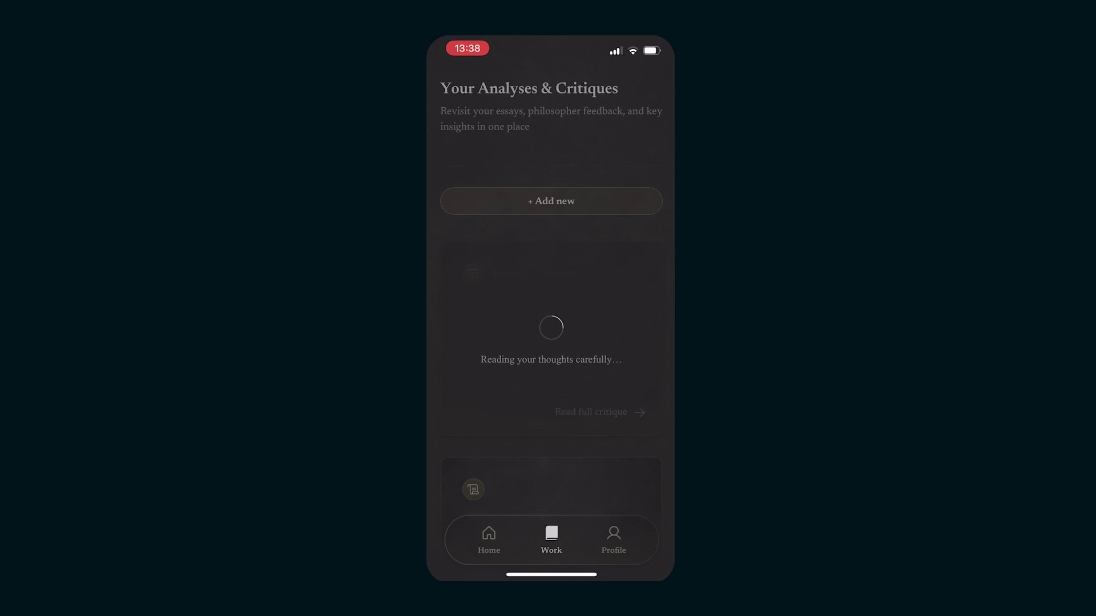
scroll(551, 277, down, 2)
scroll(552, 277, down, 7)
scroll(551, 277, up, 10)
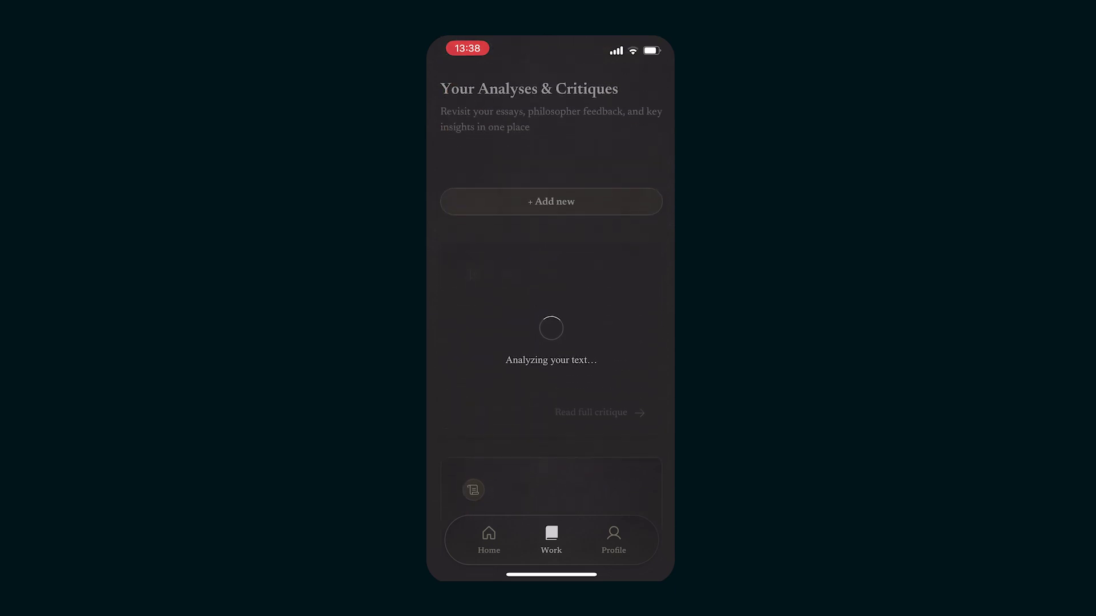